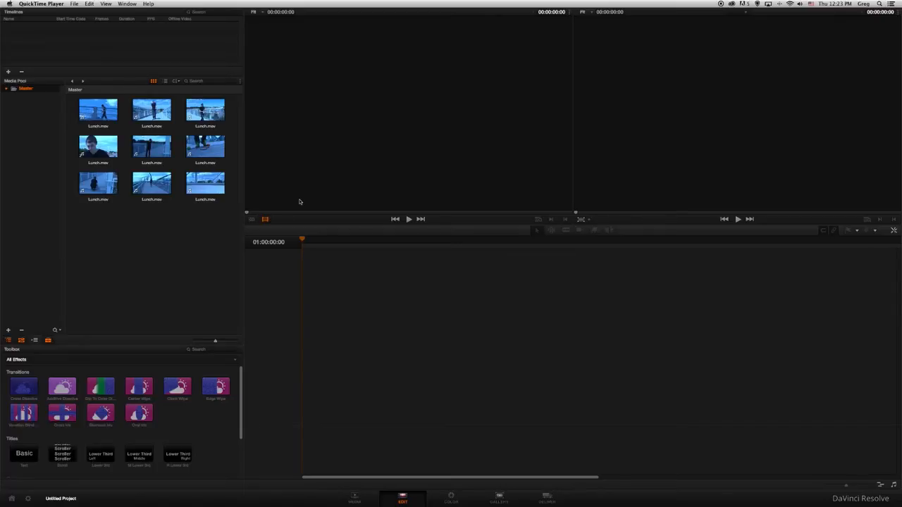
Create a new empty timeline named Timeline 1 with a start timecode of 01:00:00:00
click(299, 201)
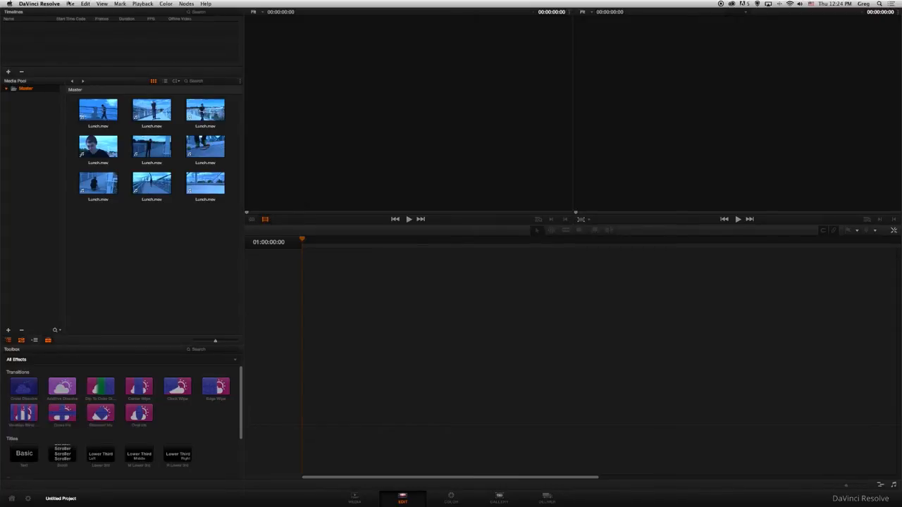
click(69, 4)
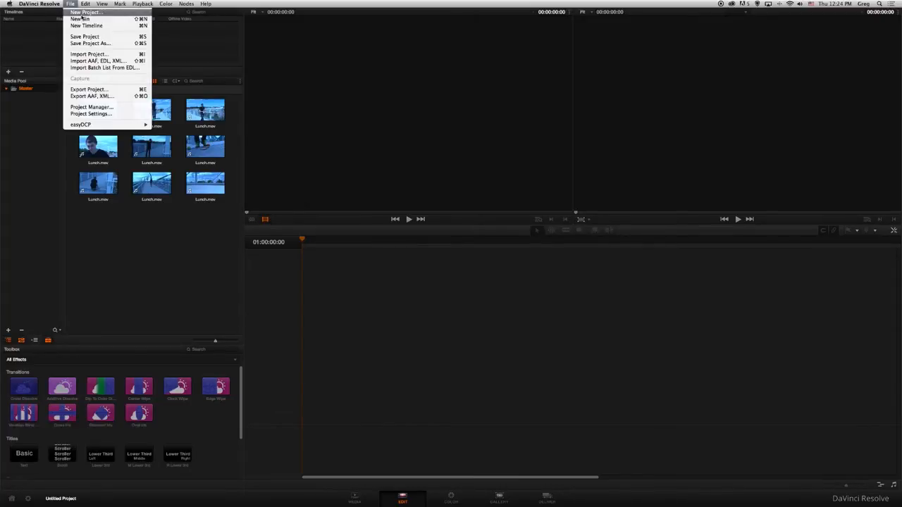
click(82, 27)
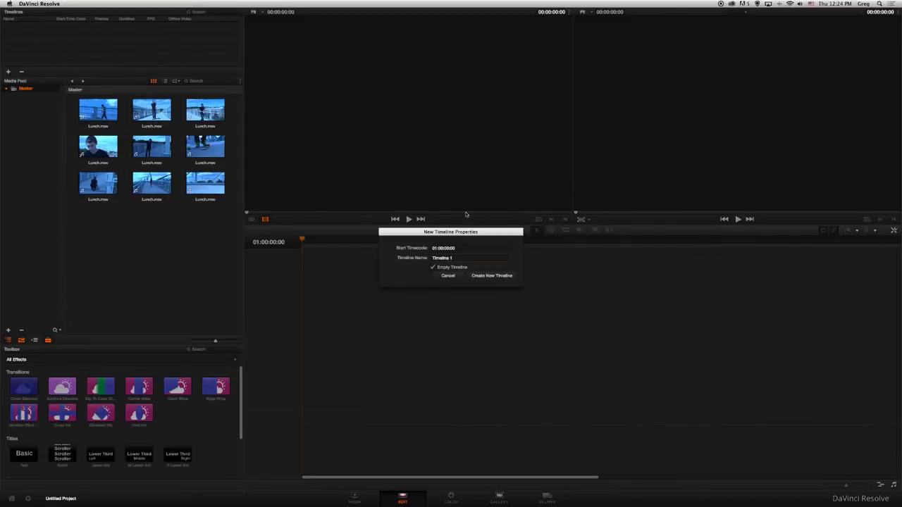
click(480, 278)
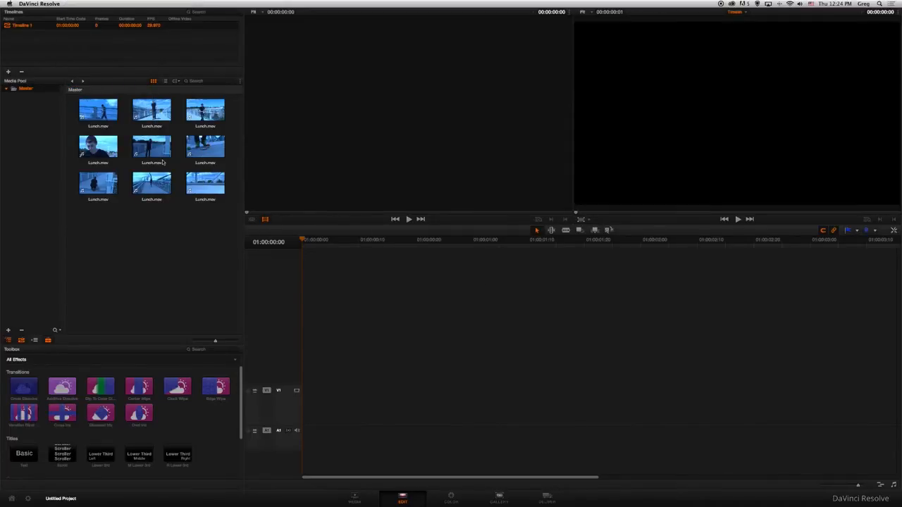
Place all nine Lunch.mov clips from the media pool at the start of the timeline
click(97, 110)
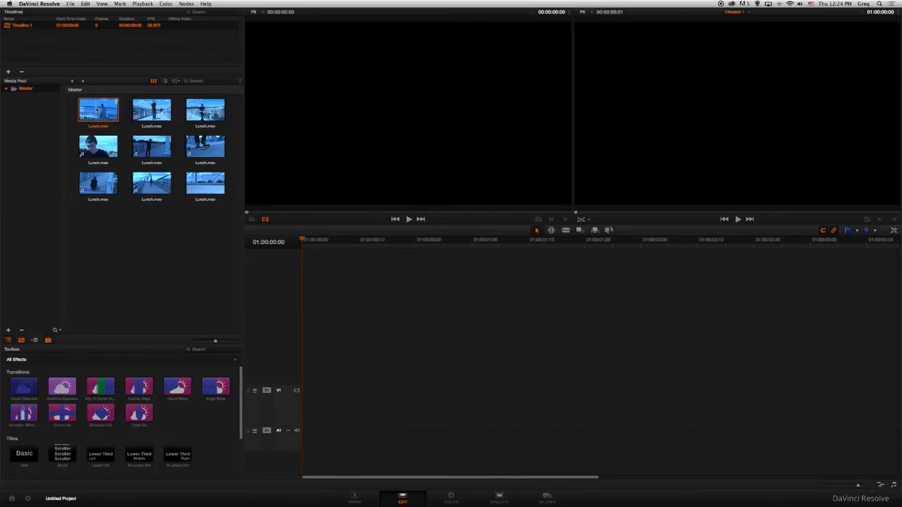
shift+click(205, 181)
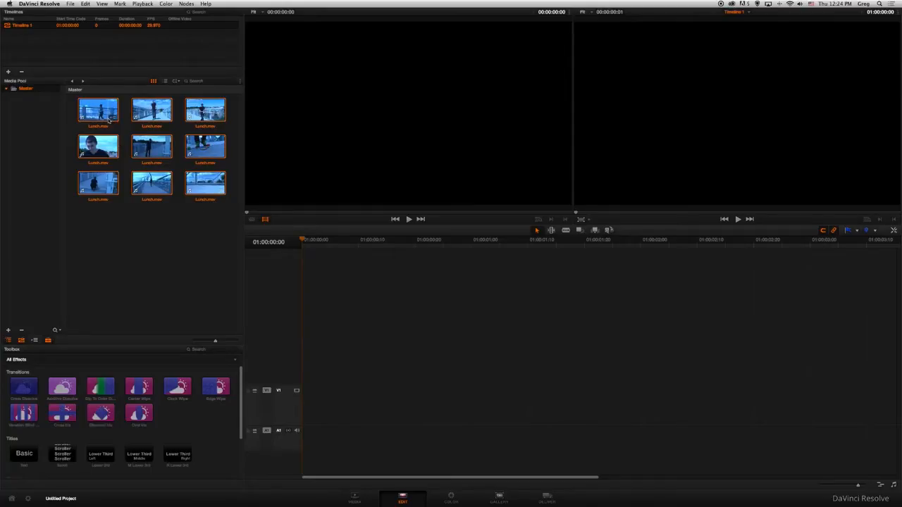
drag(92, 108, 305, 414)
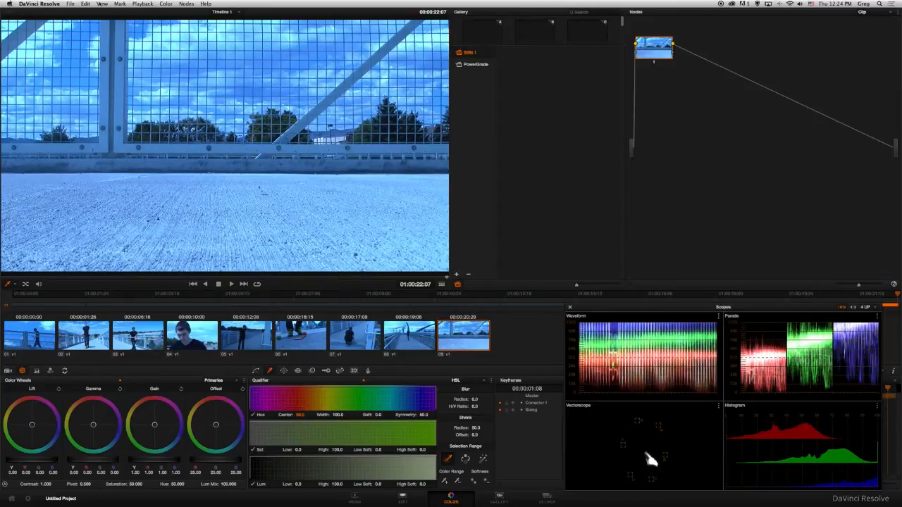
Move the four-up Scopes window slightly higher and shift the last clip's correction node down in the node graph
click(99, 5)
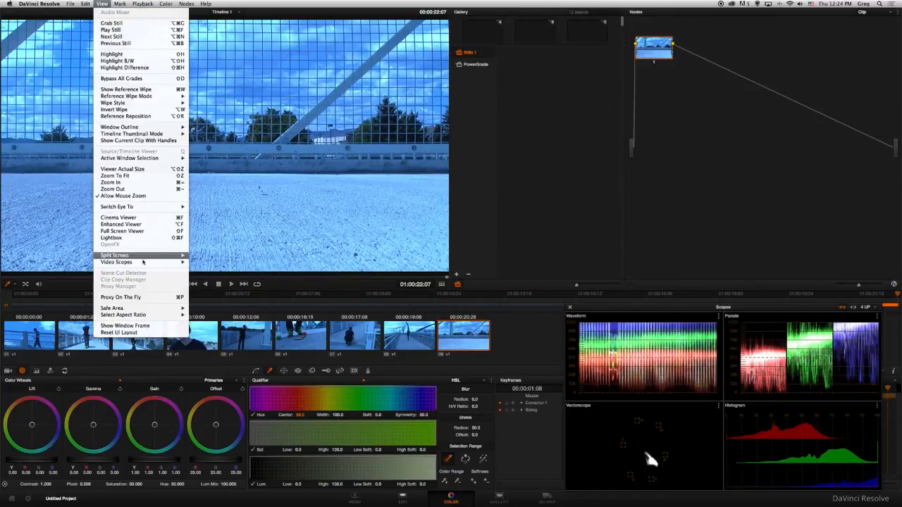
mouse_move(187, 264)
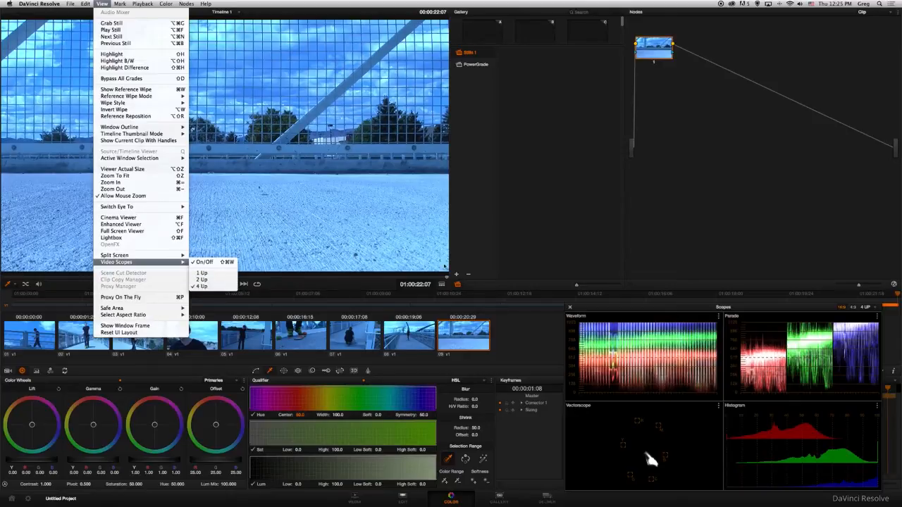
click(613, 308)
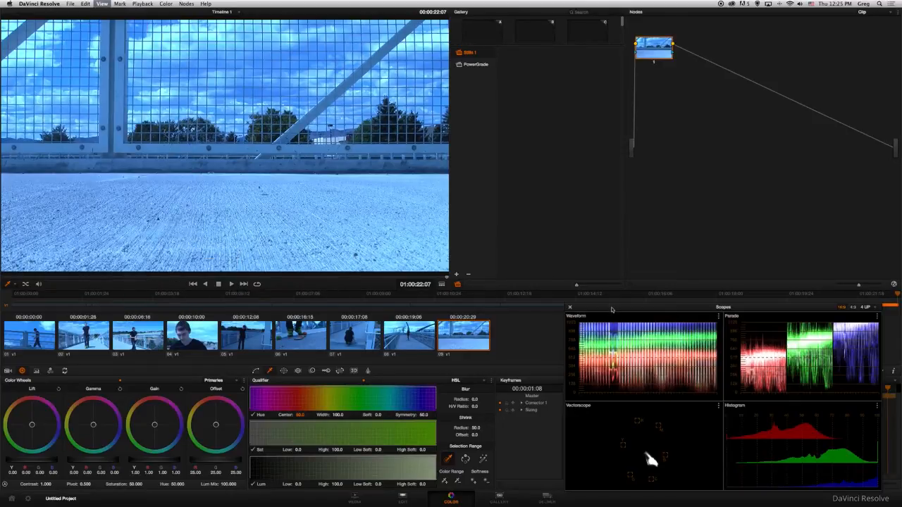
drag(613, 305, 605, 233)
drag(641, 386, 638, 443)
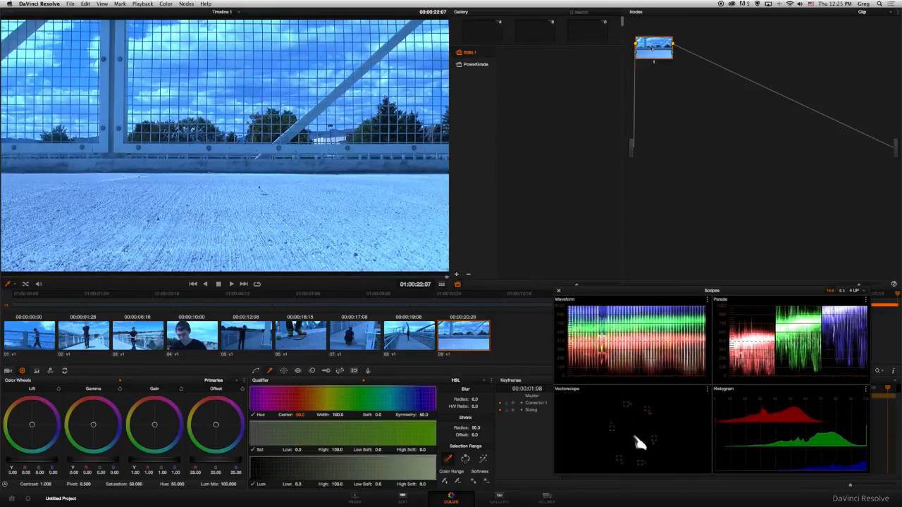
drag(654, 51, 660, 74)
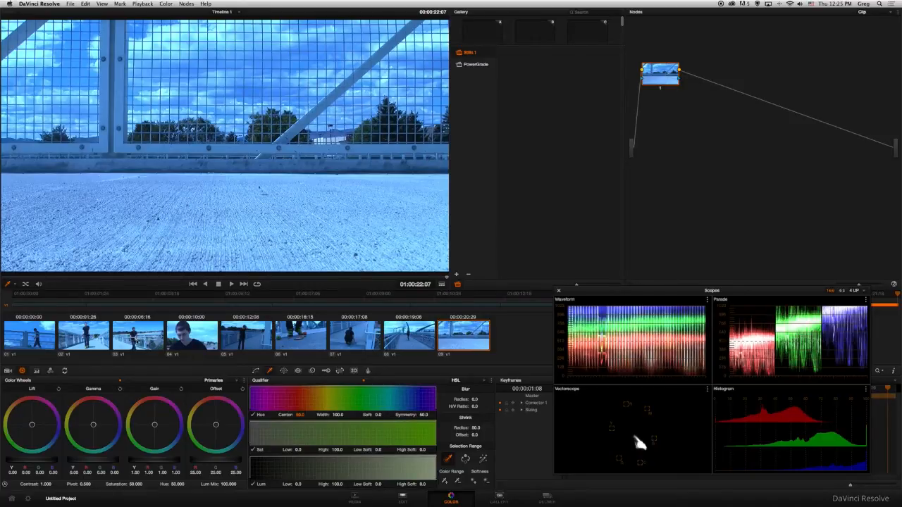
Park the playhead on the second clip, at timecode 01:00:02:11, to grade its frame
click(61, 298)
drag(61, 298, 296, 299)
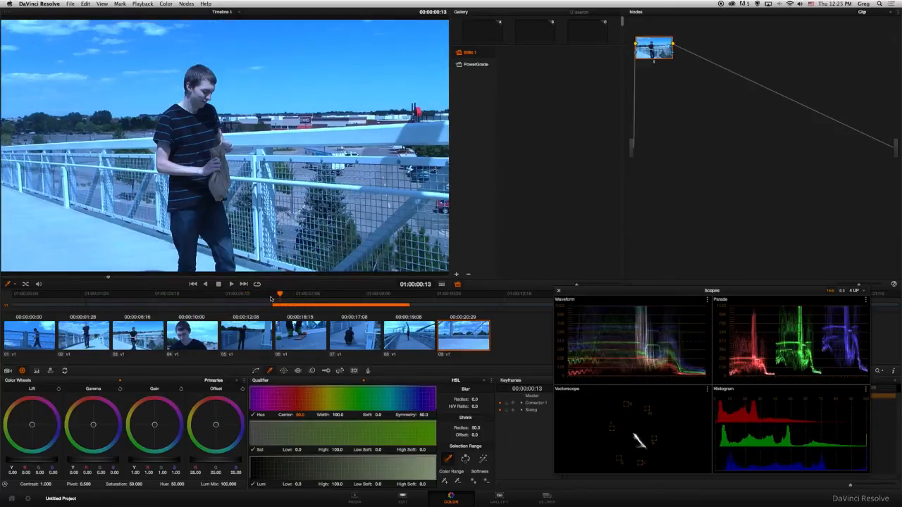
click(119, 297)
mouse_move(111, 298)
mouse_down()
mouse_move(71, 297)
mouse_move(106, 297)
mouse_up()
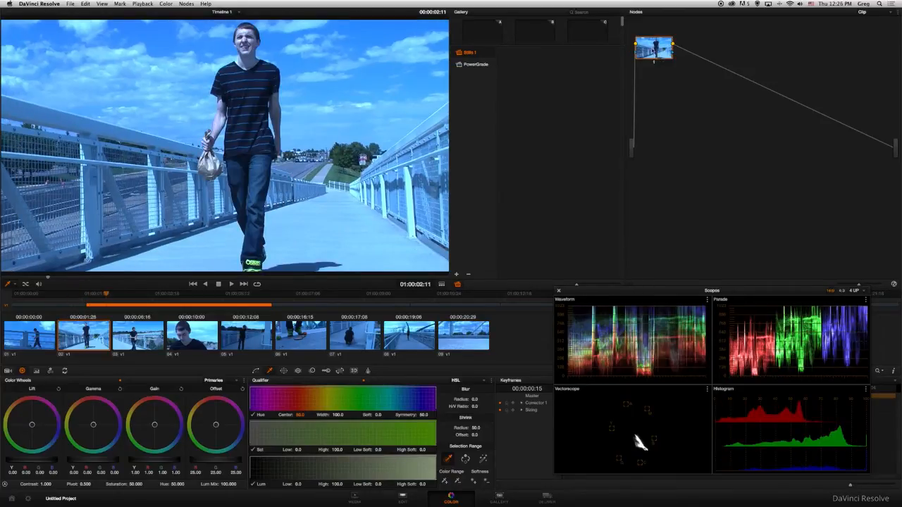
Label the second clip's first node NO CORRECTION and move it lower in the node graph
right_click(655, 51)
click(676, 54)
text(NO CORRECTION)
key(Return)
right_click(650, 35)
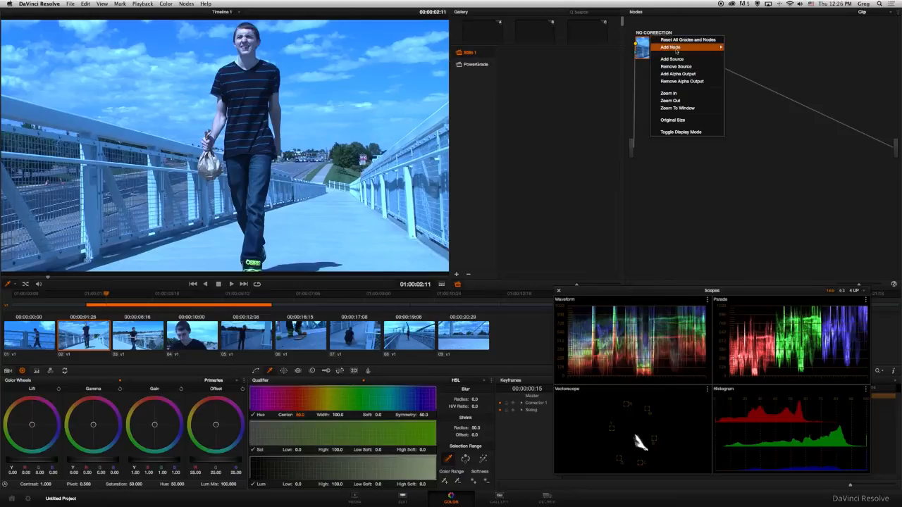
click(641, 73)
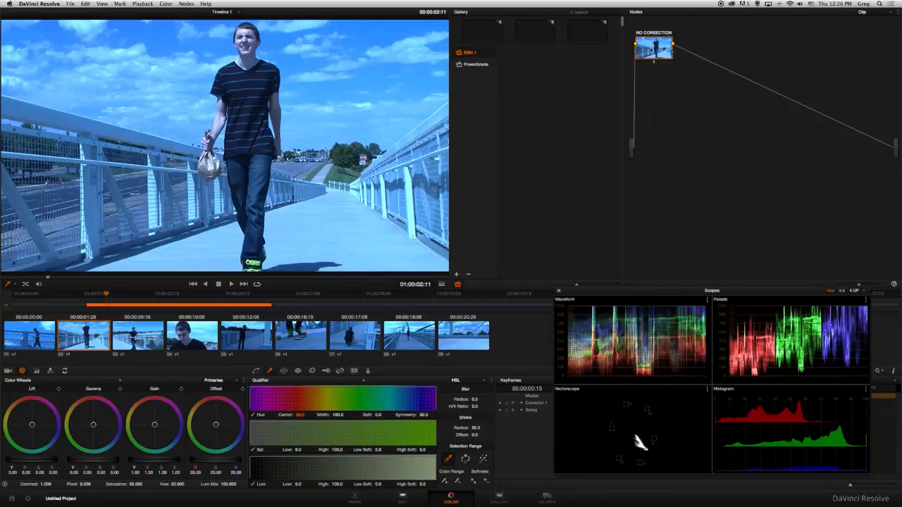
text(NO CORERECTION)
key(Return)
drag(655, 53, 659, 116)
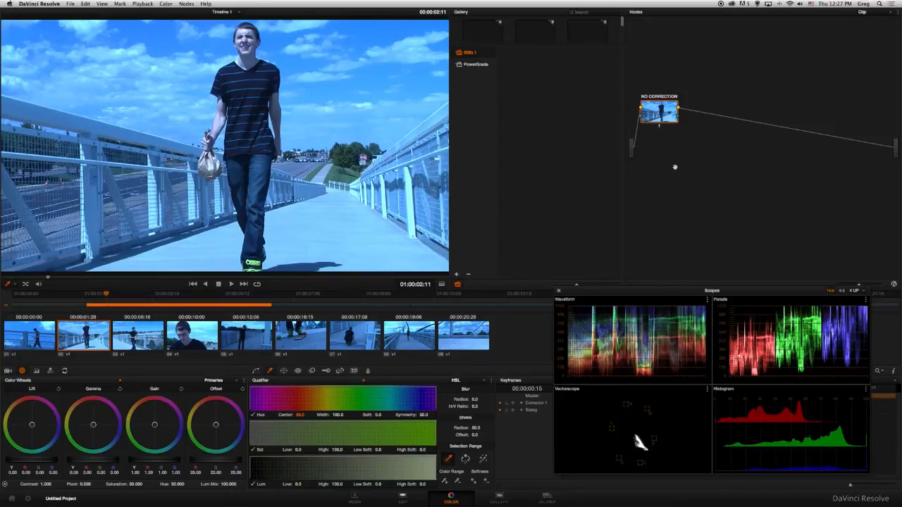
Add a serial node labelled SHADOWS after NO CORRECTION and raise its master Lift to 0.02
key(alt+s)
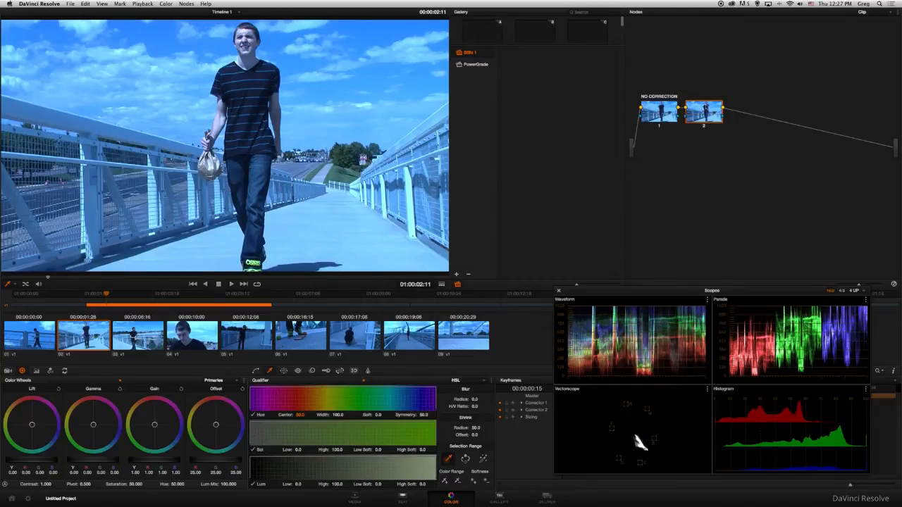
right_click(704, 108)
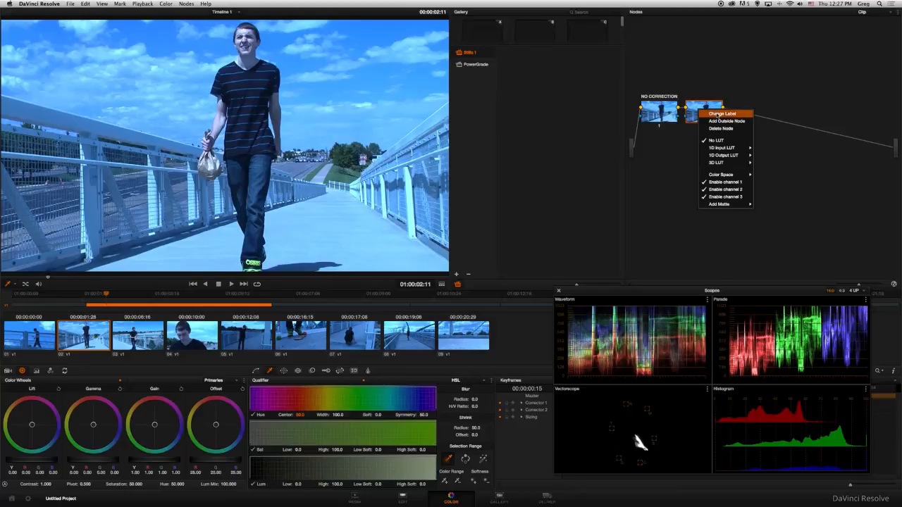
click(717, 112)
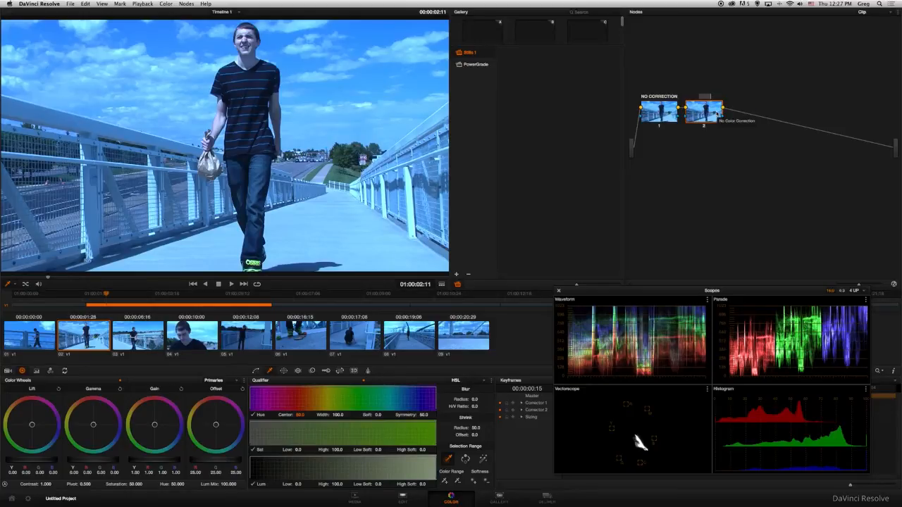
text(SHADOWS)
key(Return)
drag(25, 463, 29, 463)
drag(41, 463, 42, 463)
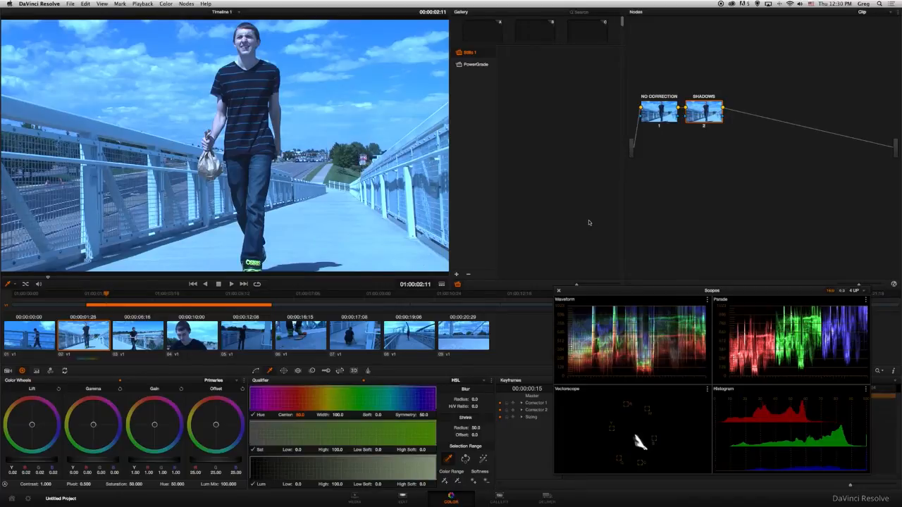
Add a serial node labelled HIGHLIGHTS after SHADOWS and lower its master Gain slightly below 1.00
key(alt+s)
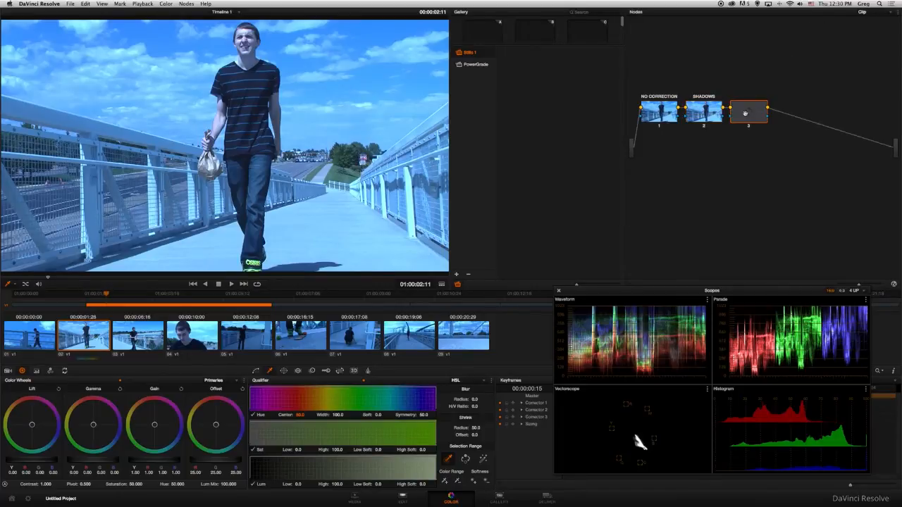
right_click(755, 115)
click(786, 118)
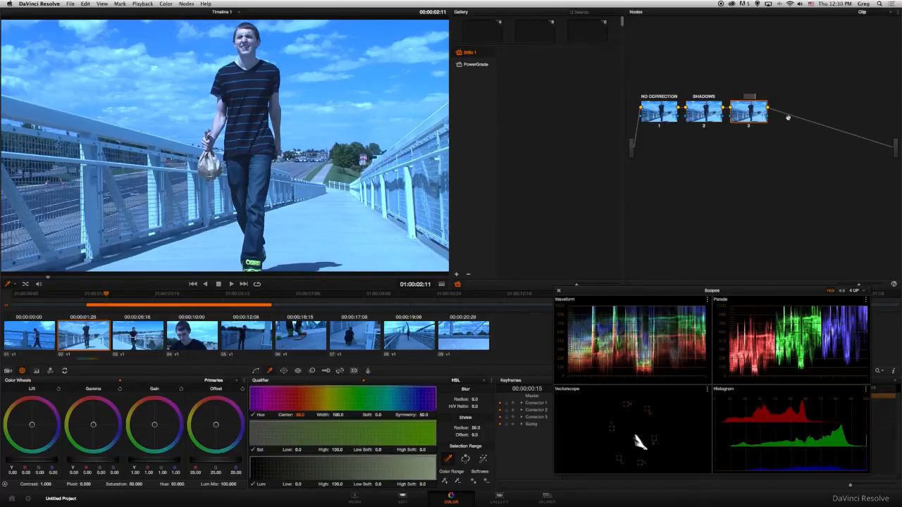
text(HIGHLIGHTS)
key(Return)
mouse_move(160, 463)
mouse_down()
mouse_move(141, 463)
mouse_move(162, 463)
mouse_up()
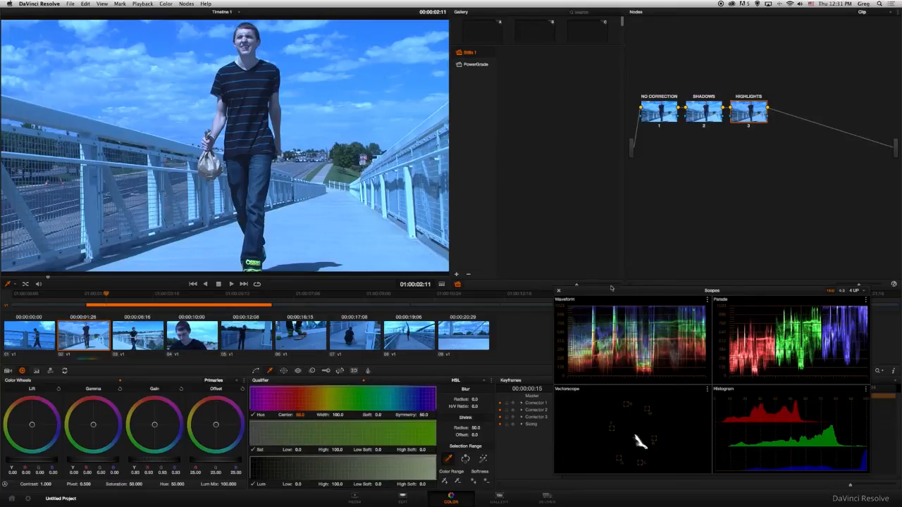
Add a serial node labelled HUE after HIGHLIGHTS and shift the Scopes window slightly
key(alt+s)
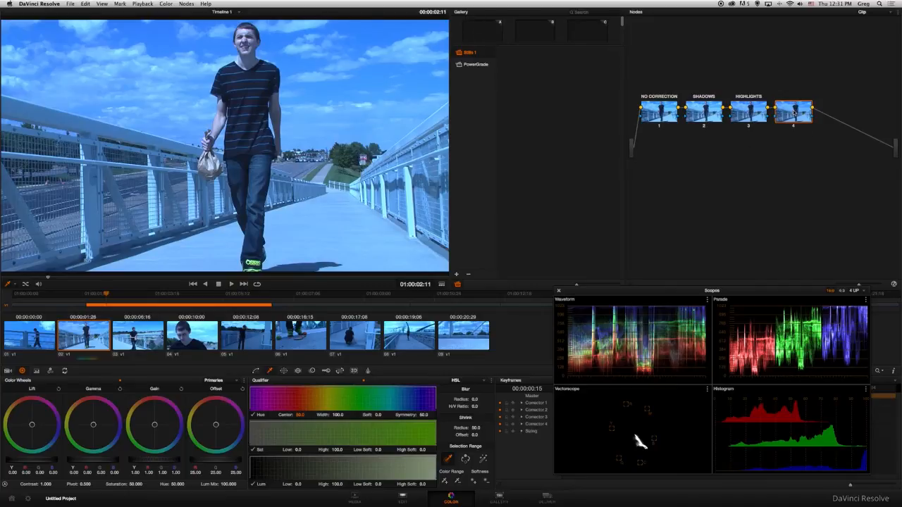
right_click(792, 111)
click(808, 117)
text(HUE)
key(Return)
drag(593, 291, 603, 298)
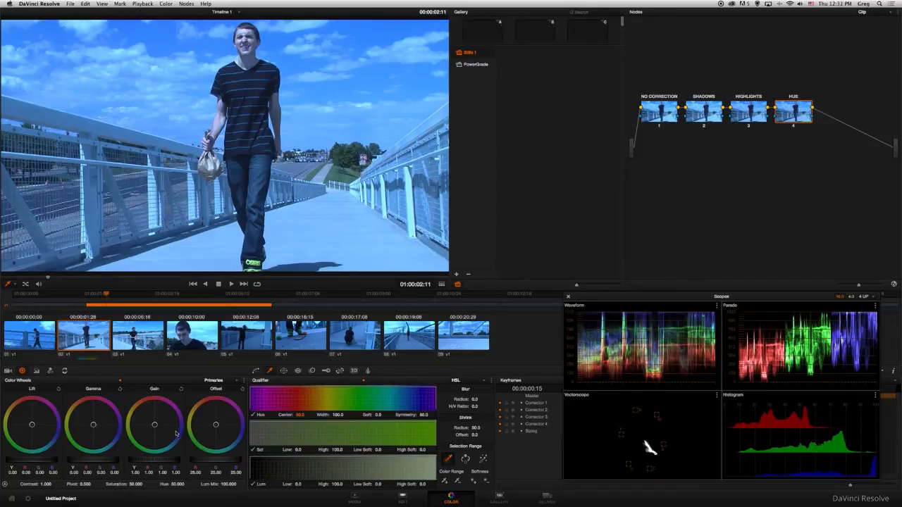
With the primaries bars on the HUE node, lower the blue Gain to about 0.75 and raise the red Gain to 1.18
click(37, 372)
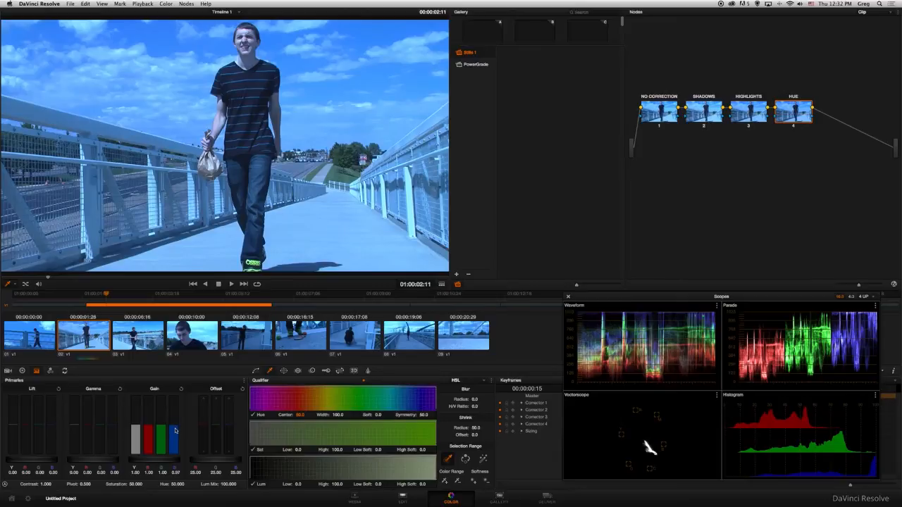
drag(176, 431, 176, 436)
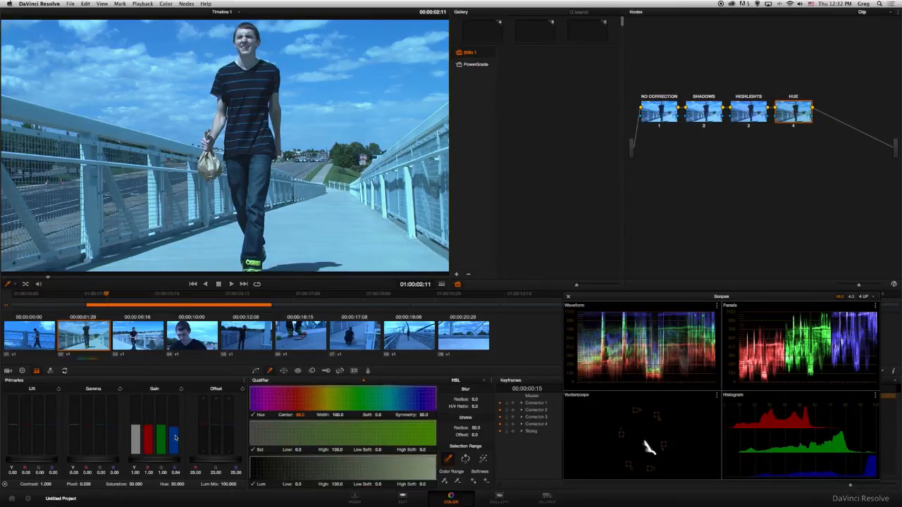
drag(176, 440, 175, 443)
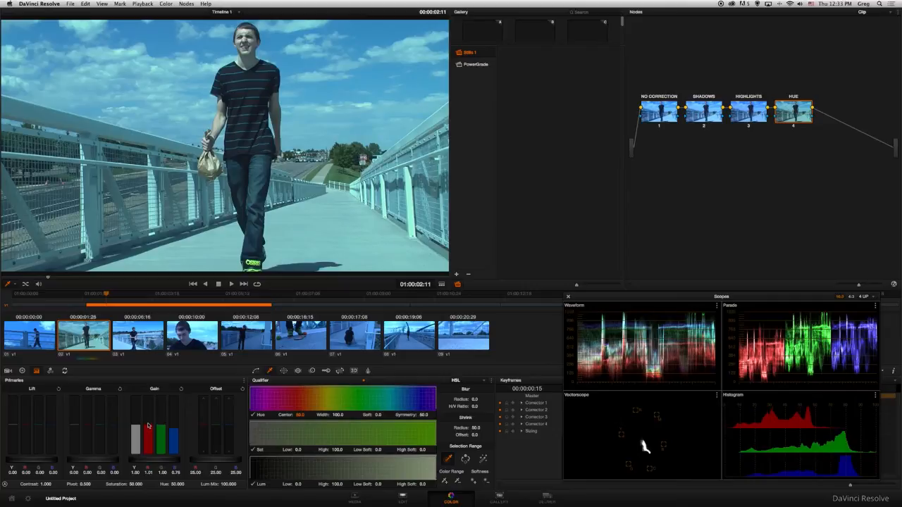
drag(148, 424, 148, 424)
drag(148, 425, 150, 419)
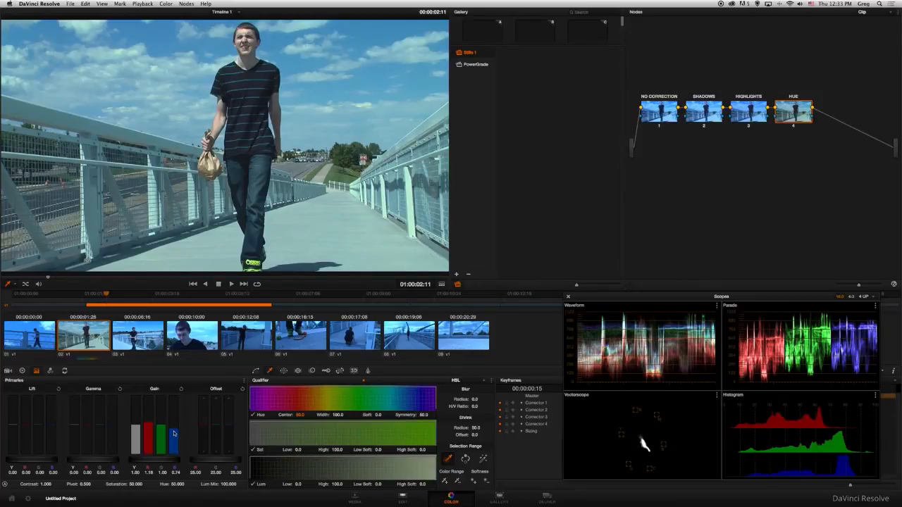
drag(174, 433, 175, 434)
drag(174, 435, 174, 434)
Push the Gain colour balance of the HIGHLIGHTS node slightly toward red with the colour wheels
click(22, 371)
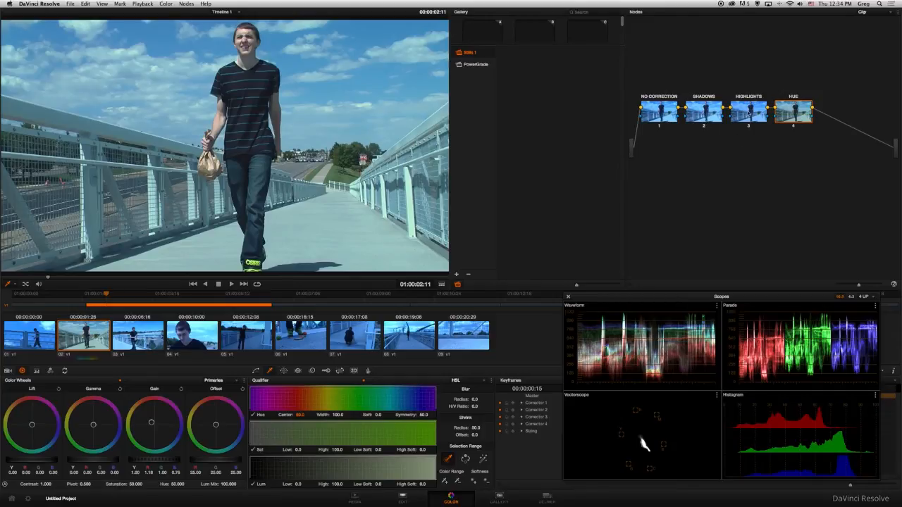
click(749, 111)
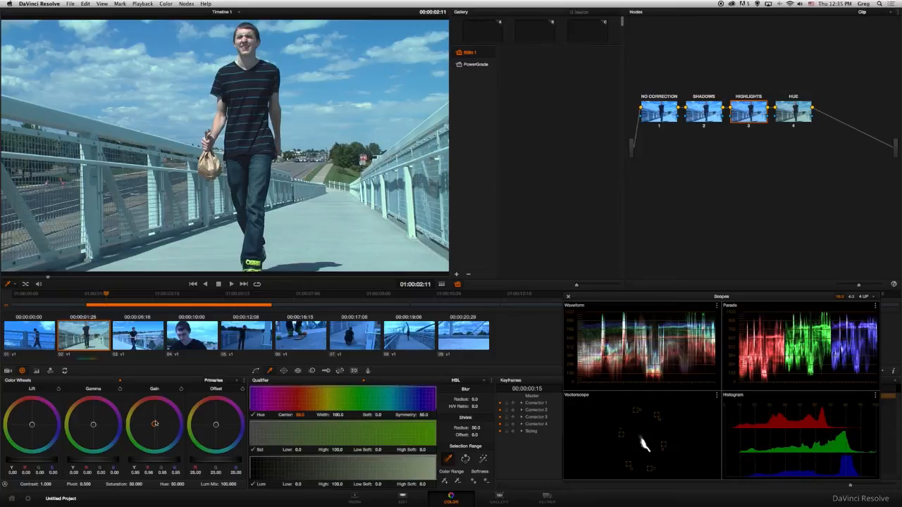
drag(155, 424, 155, 419)
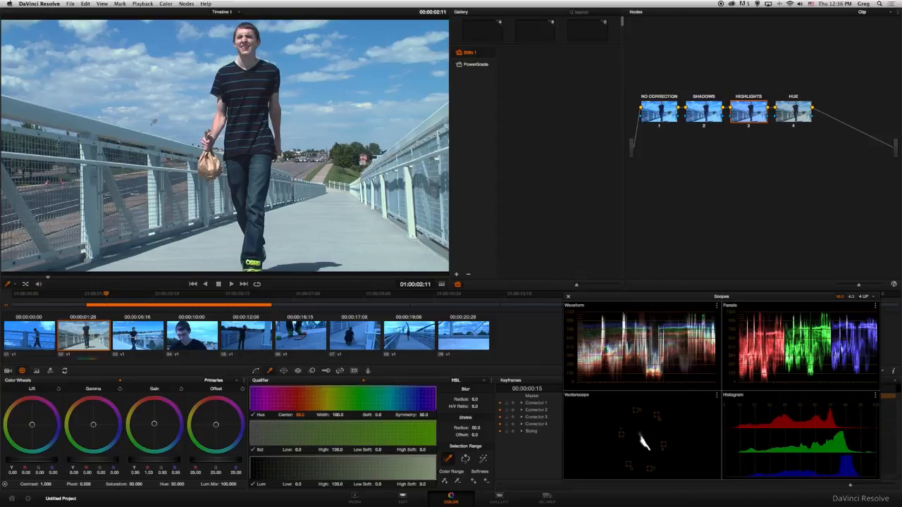
Select the HUE node of clip 02 and grab a still of the graded frame into the gallery
click(801, 114)
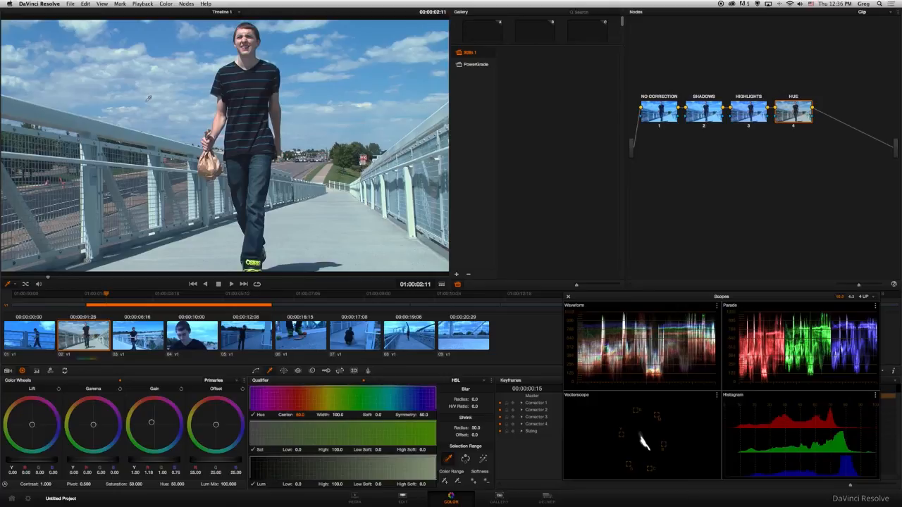
right_click(149, 98)
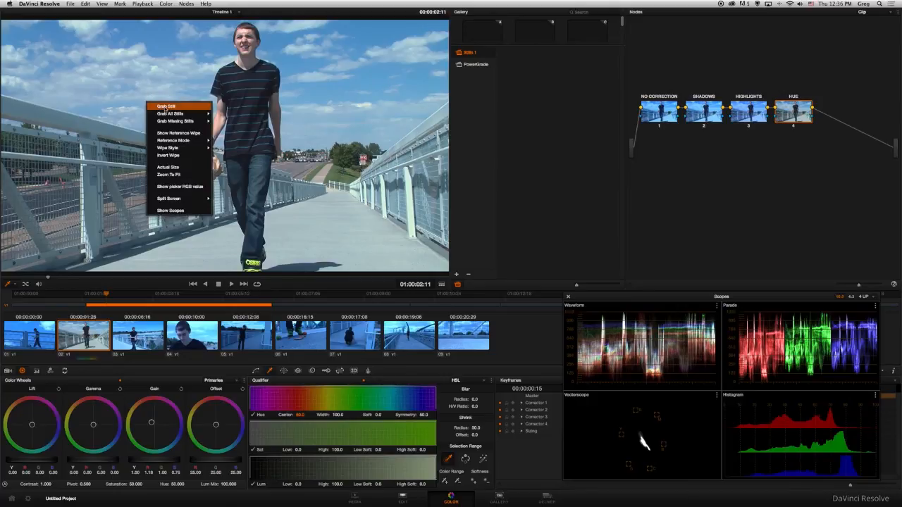
click(163, 106)
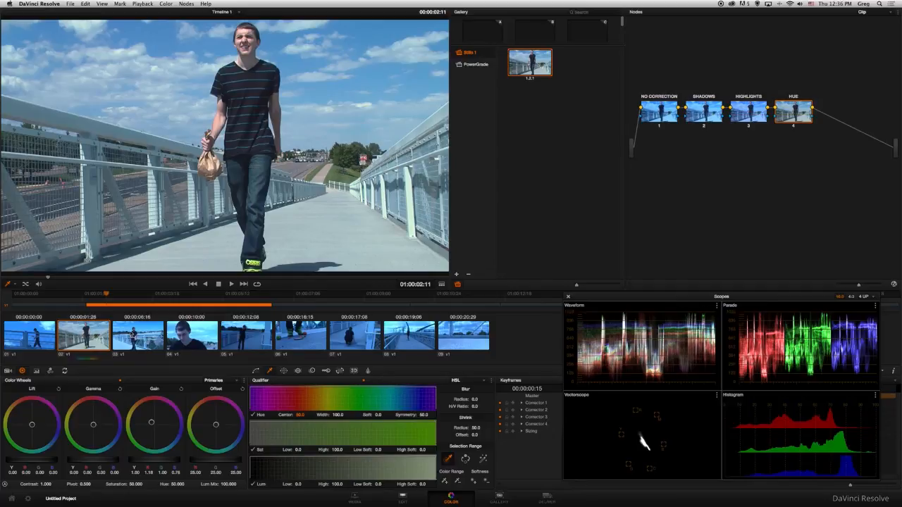
Apply the correction from the gallery still to clip 03
click(138, 336)
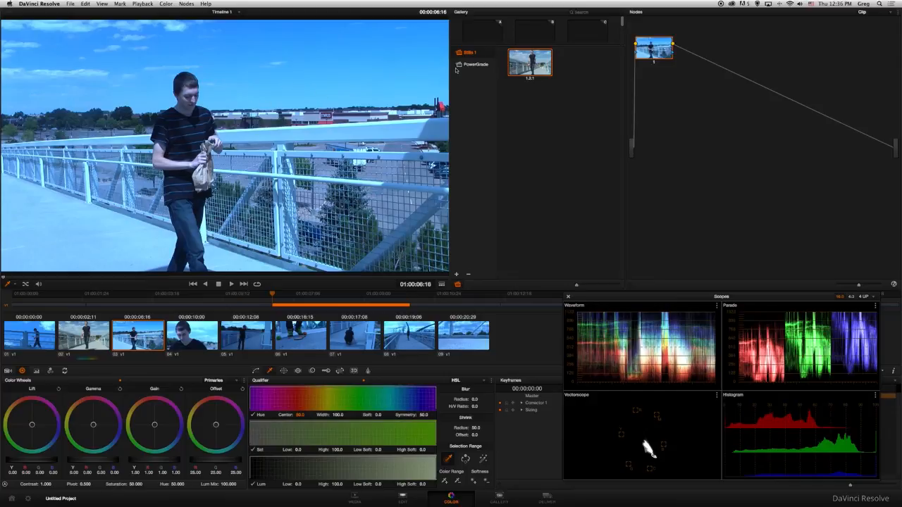
right_click(515, 62)
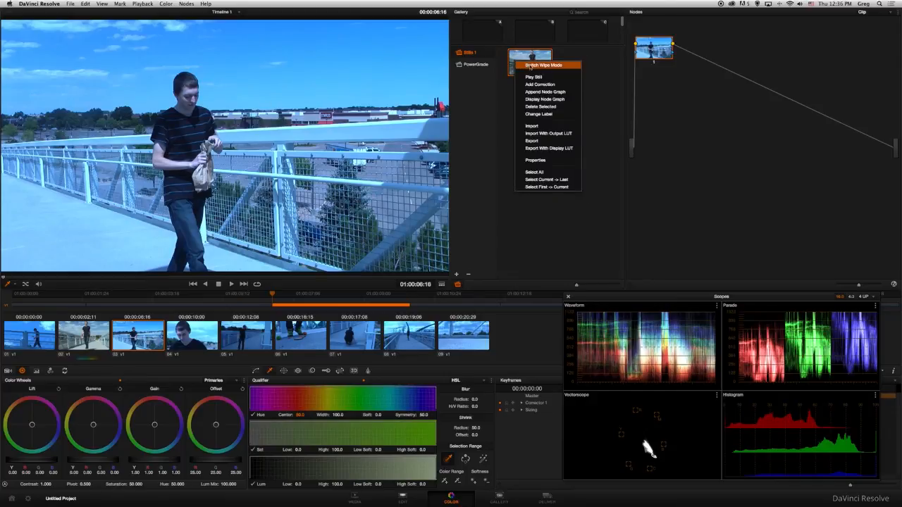
click(537, 84)
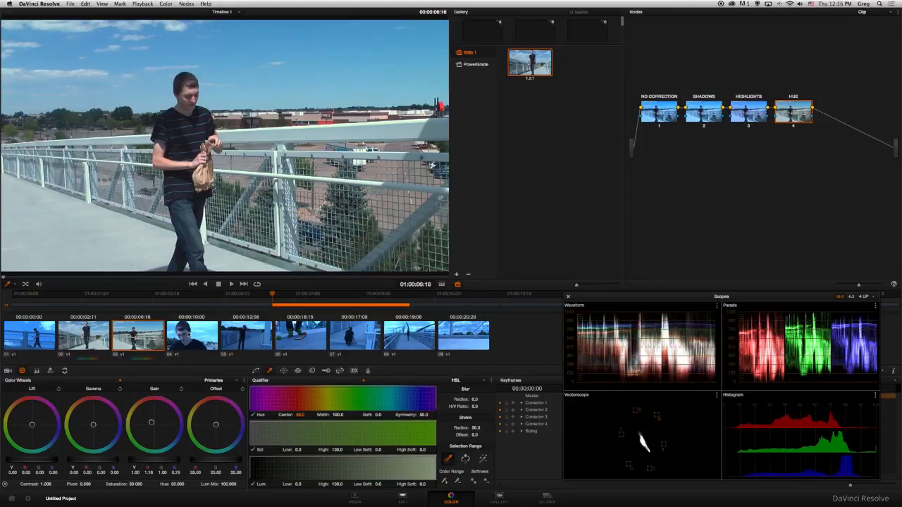
Select clips 04 through 09 together and add the gallery still's correction to all of them
click(184, 334)
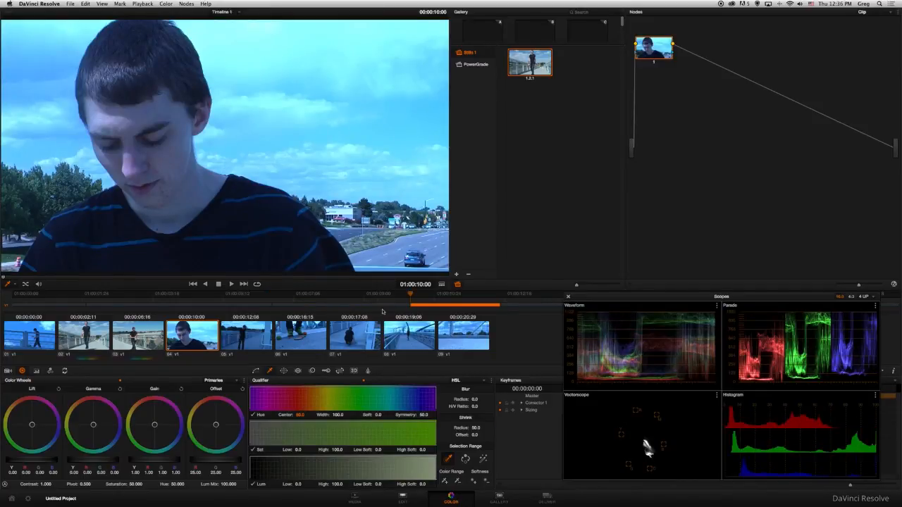
shift+click(463, 332)
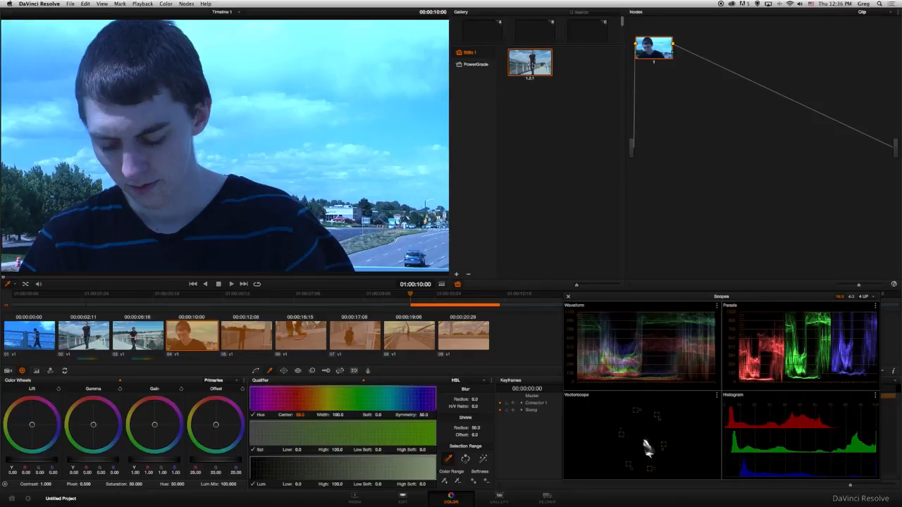
right_click(534, 65)
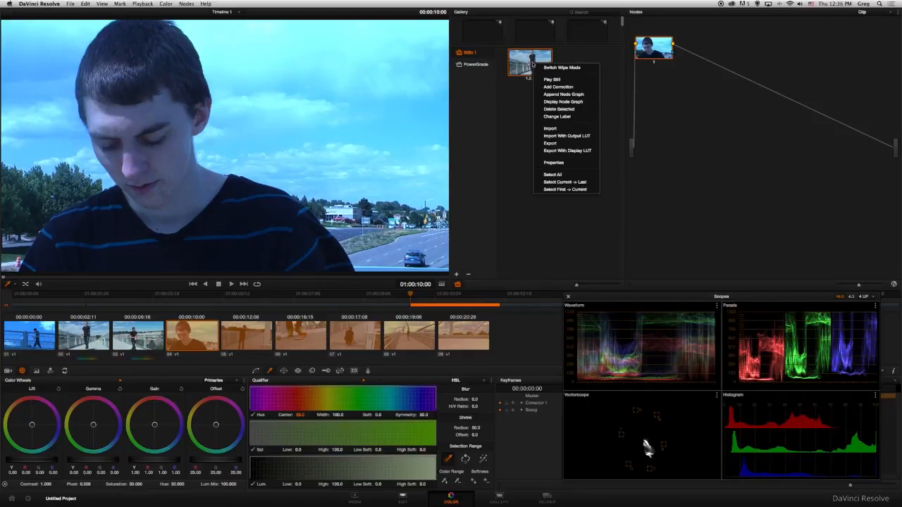
click(558, 88)
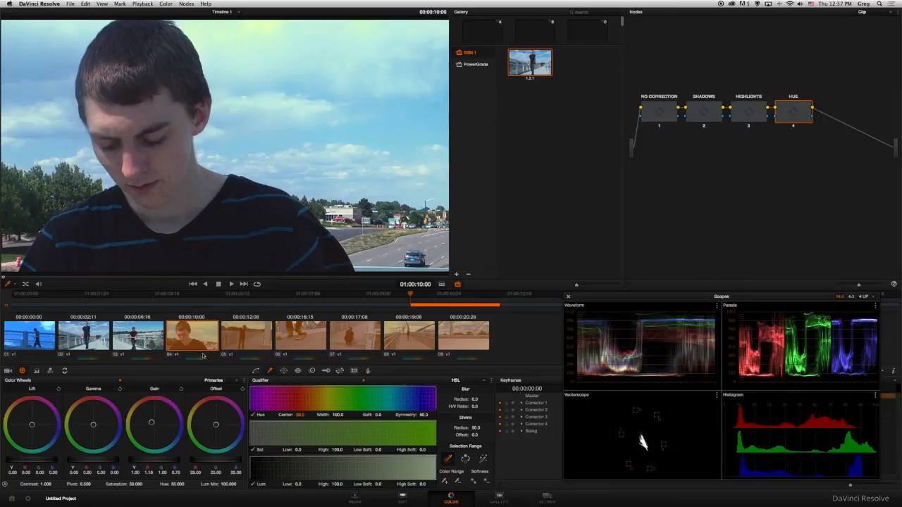
Check the copied grade on clips 03, 04 and 05 and compare it with clip 02
click(156, 345)
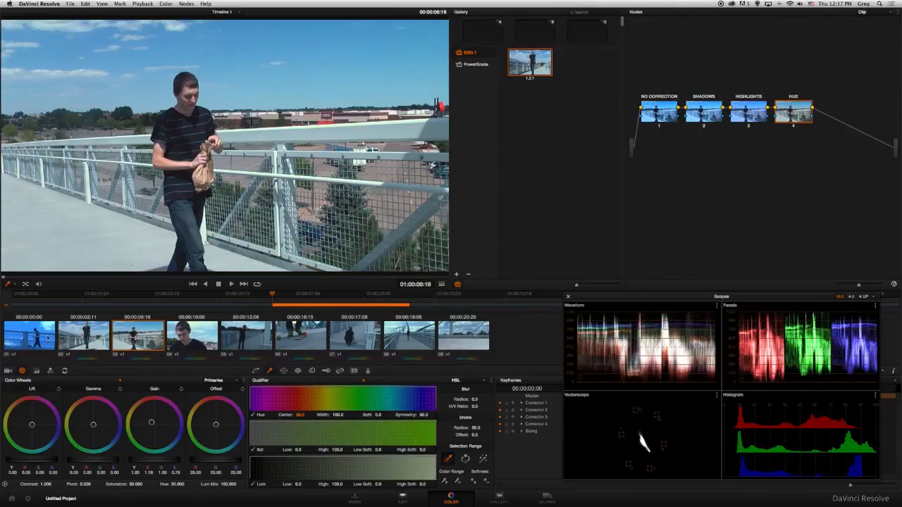
click(185, 334)
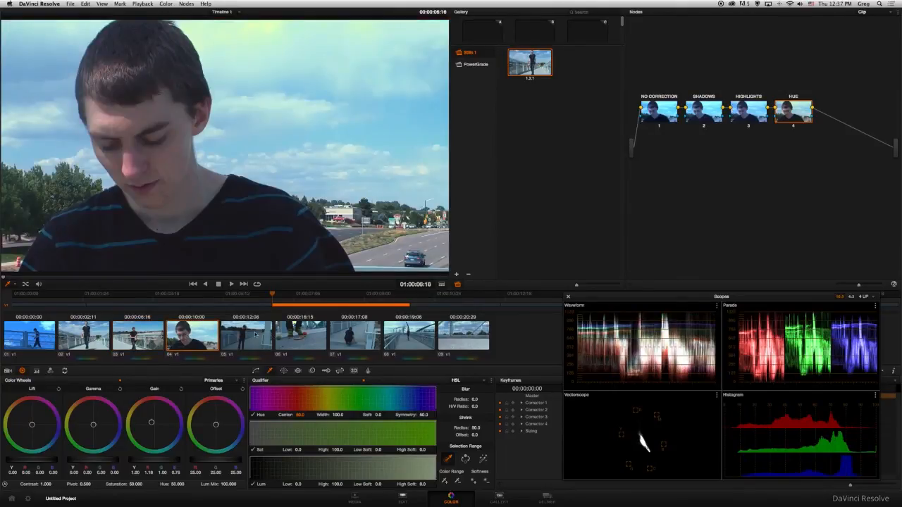
click(255, 335)
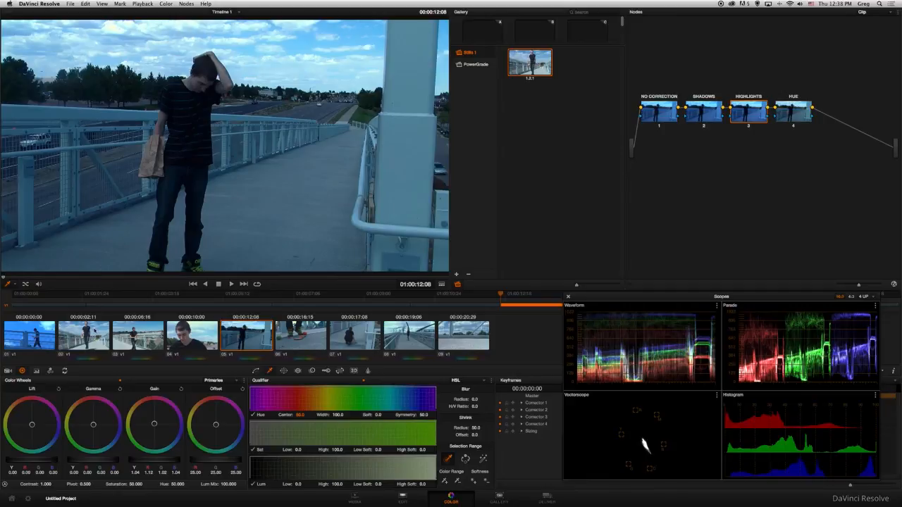
click(94, 333)
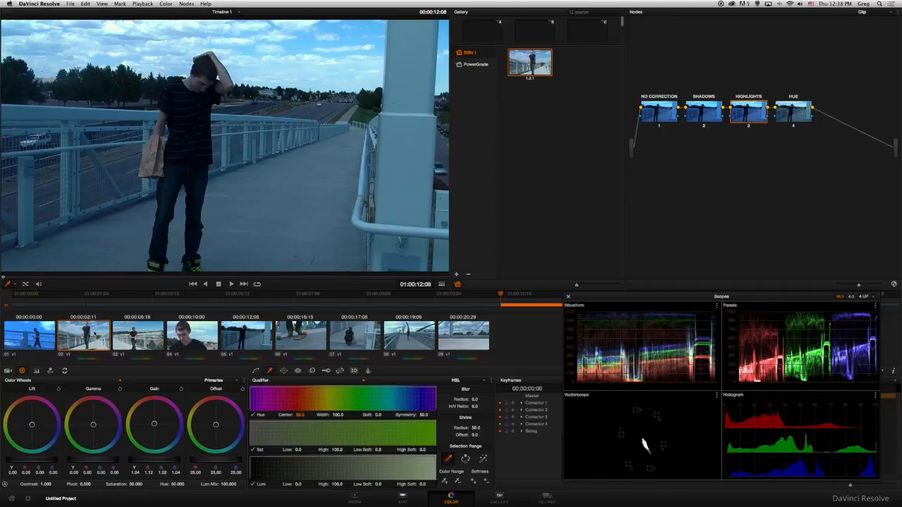